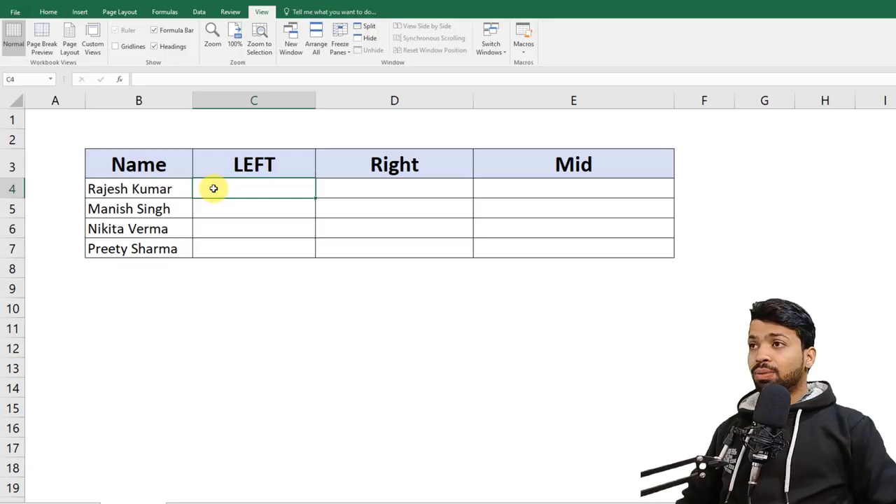
# Write the LEFT syntax note =LEFT(text,num char) as plain text in cell C10, with a leading space
pyautogui.write('=')
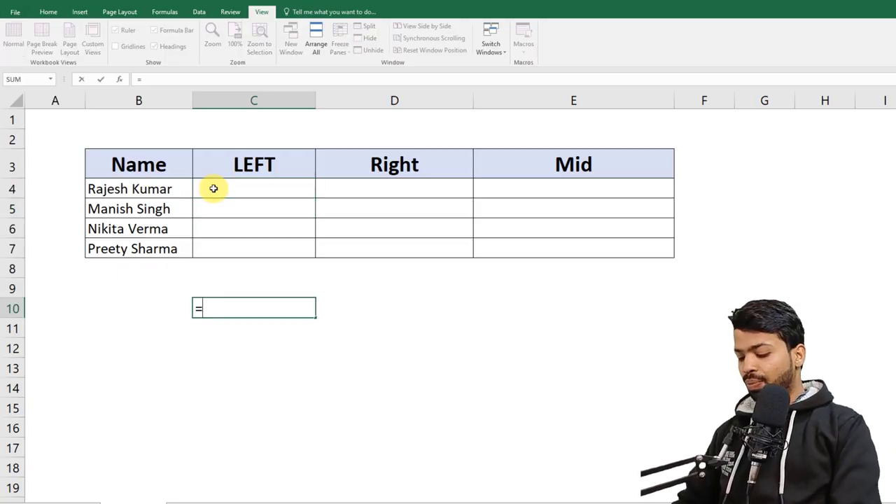
pyautogui.write('left')
pyautogui.press('Tab')
pyautogui.write('text,num char)')
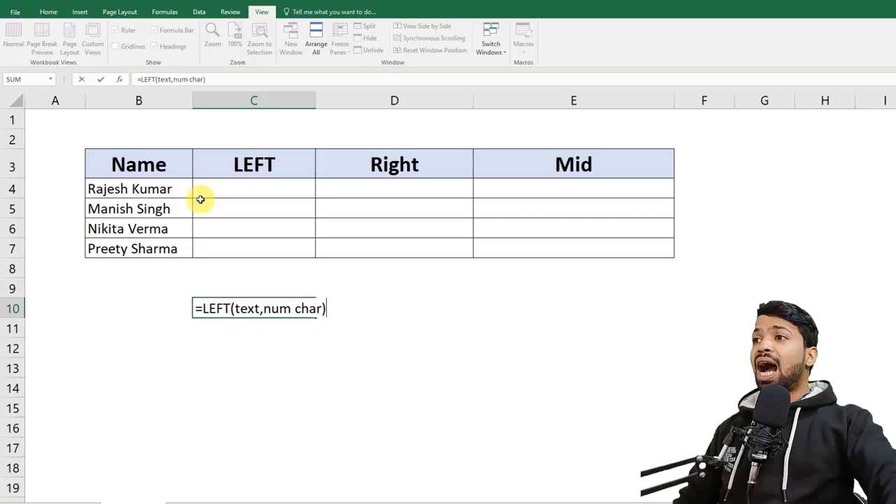
pyautogui.click(194, 309)
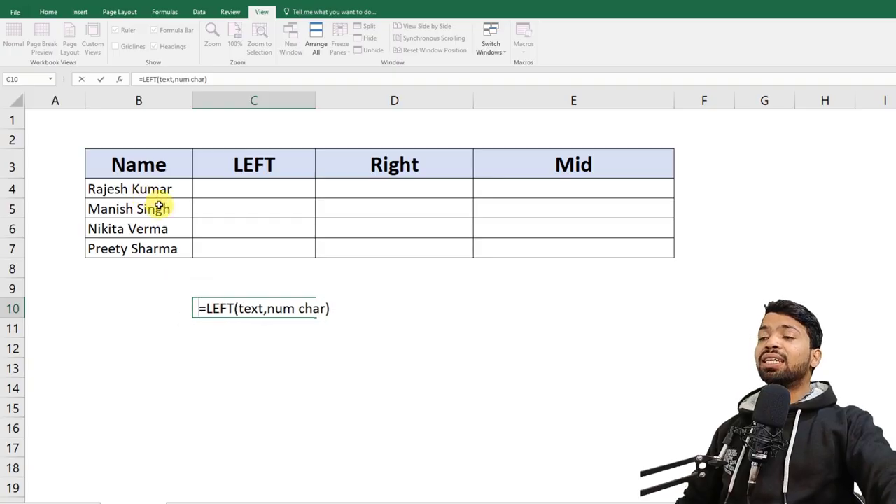
pyautogui.click(231, 249)
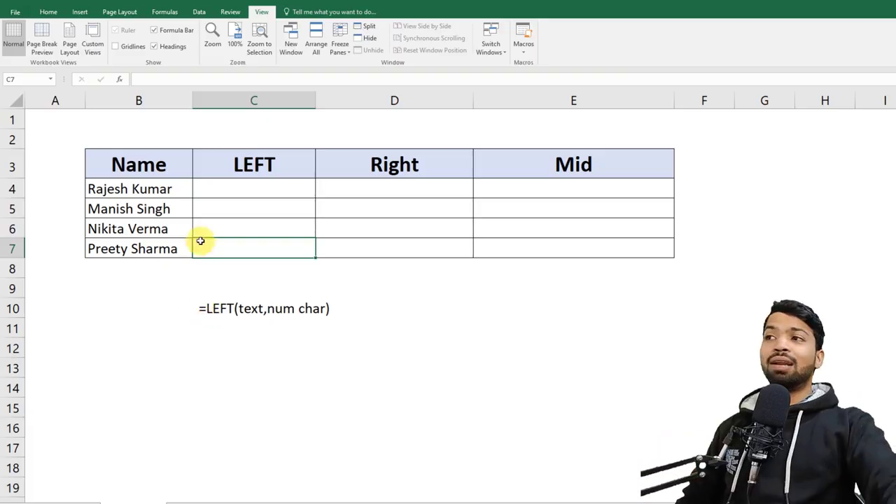
# Enter =LEFT(B4,6) in C4 to extract the first six characters of the first name entry
pyautogui.click(220, 197)
pyautogui.write('=e;')
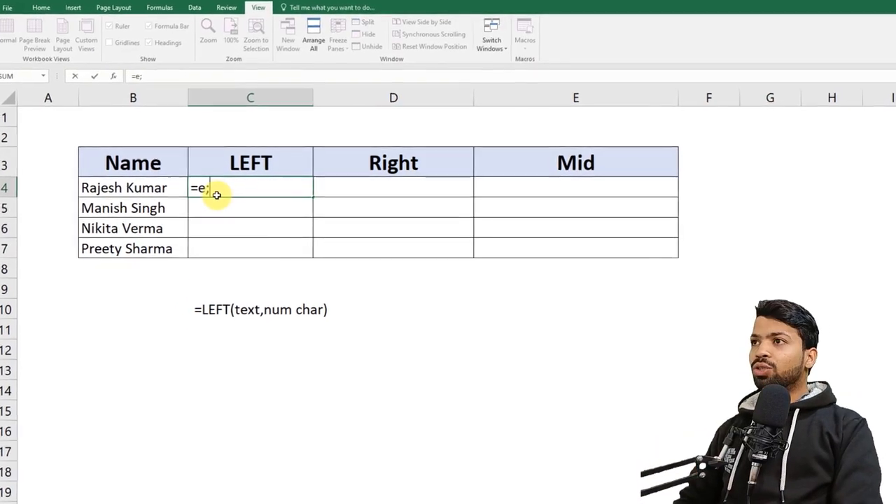
pyautogui.press('BackSpace')
pyautogui.press('BackSpace')
pyautogui.write('lef')
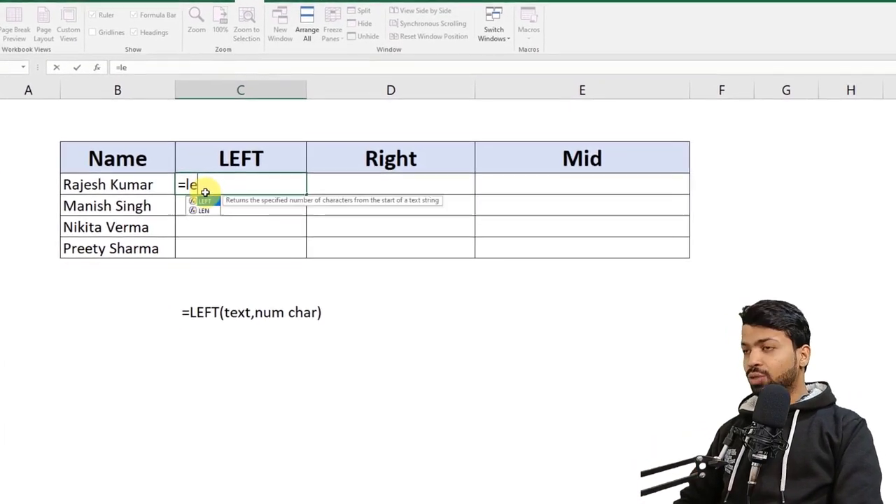
pyautogui.press('Tab')
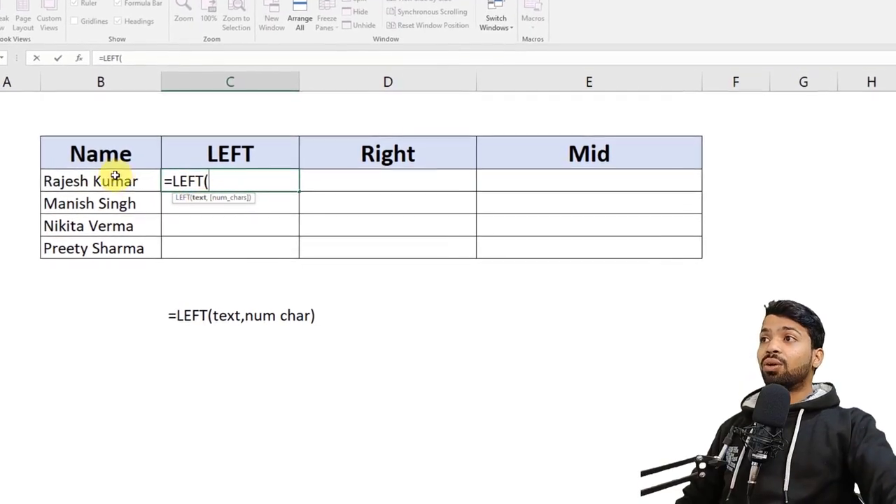
pyautogui.click(121, 179)
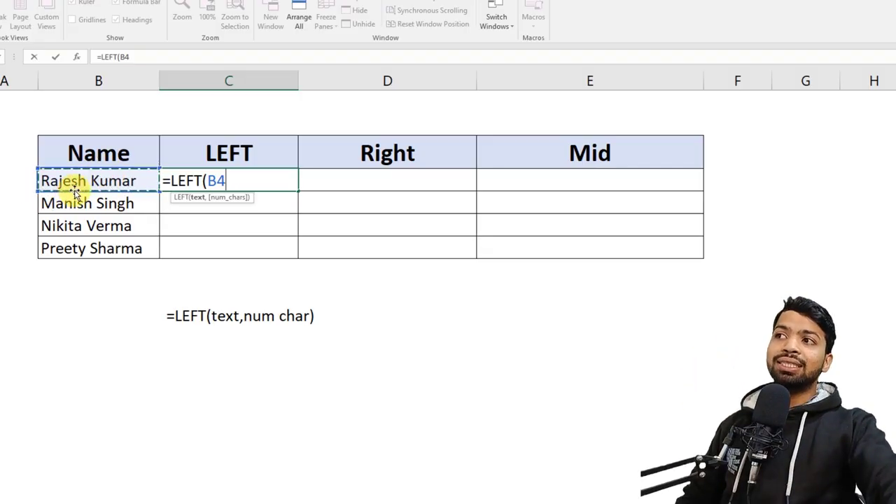
pyautogui.write(',6)')
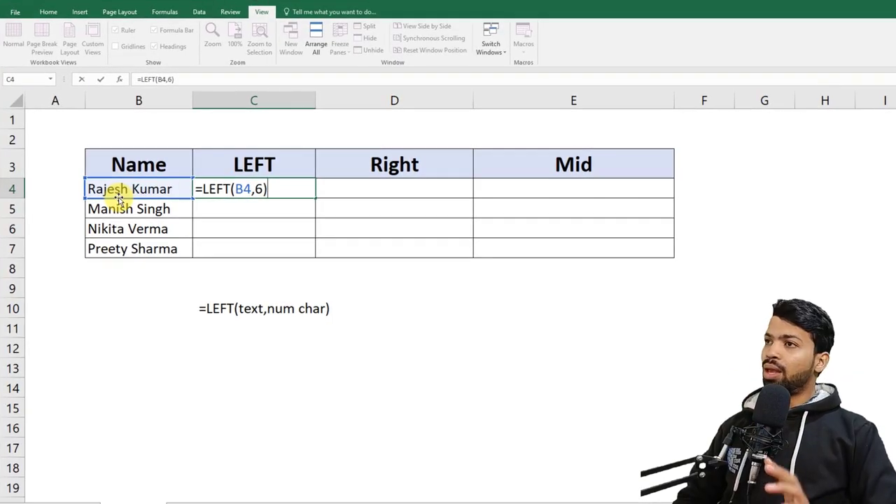
pyautogui.press('Return')
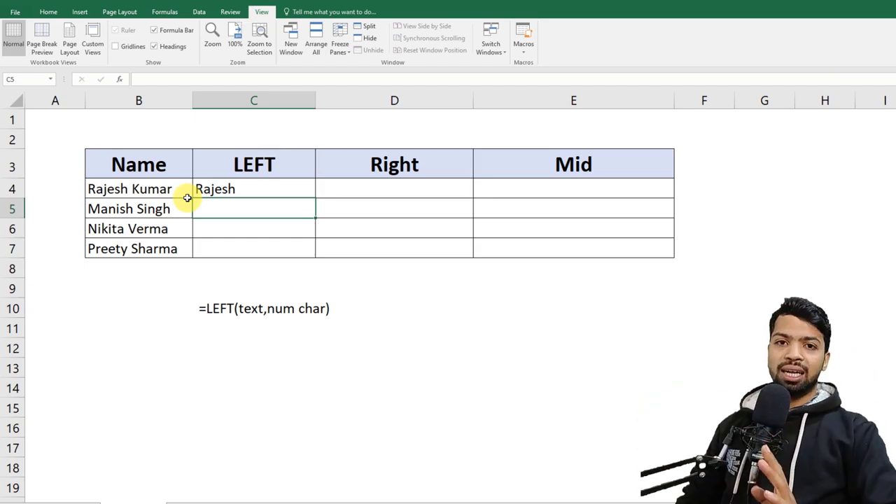
# Fill the LEFT formula from C4 down through C7 for the remaining names
pyautogui.click(220, 186)
pyautogui.moveTo(313, 199); pyautogui.dragTo(310, 250)
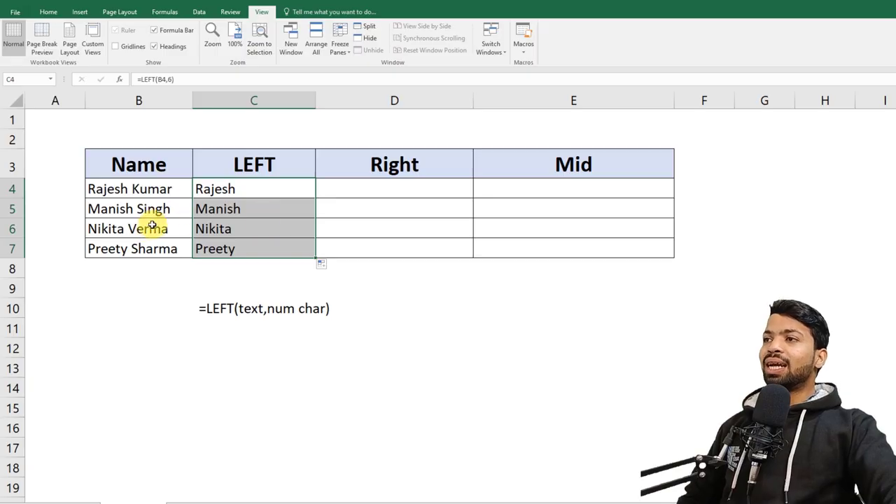
pyautogui.click(164, 250)
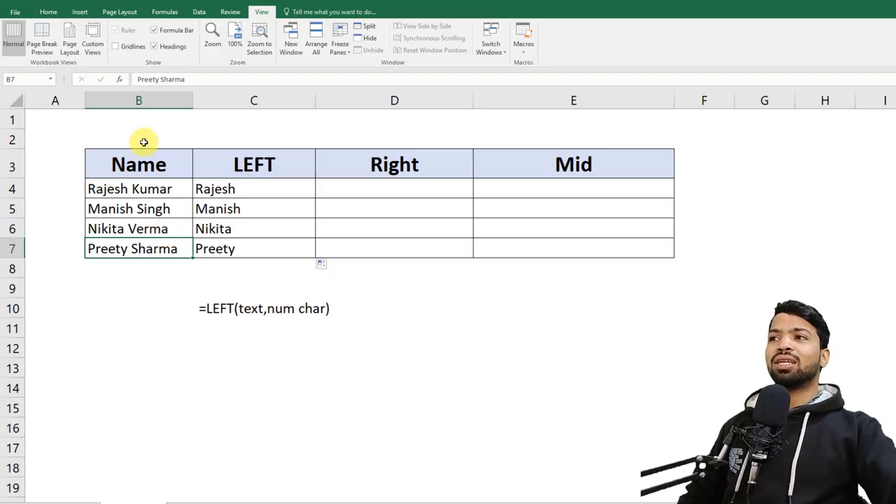
pyautogui.moveTo(216, 189); pyautogui.dragTo(220, 252)
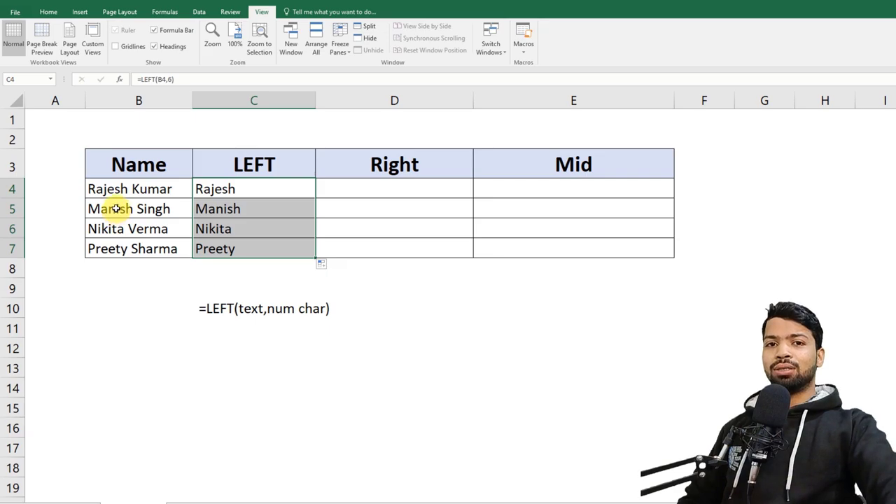
# Write the RIGHT syntax note =RIGHT(text,num char) as plain text in cell C12, with a leading space
pyautogui.click(348, 193)
pyautogui.click(417, 300)
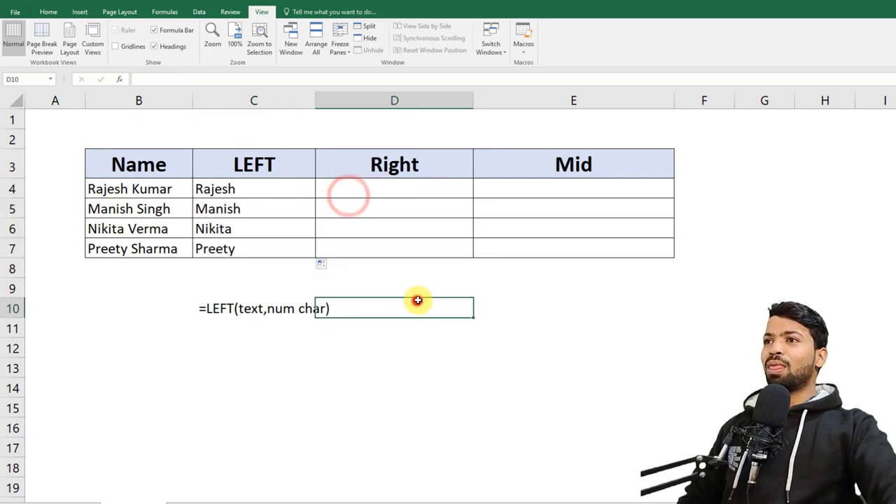
pyautogui.click(226, 368)
pyautogui.click(232, 344)
pyautogui.write('=righ')
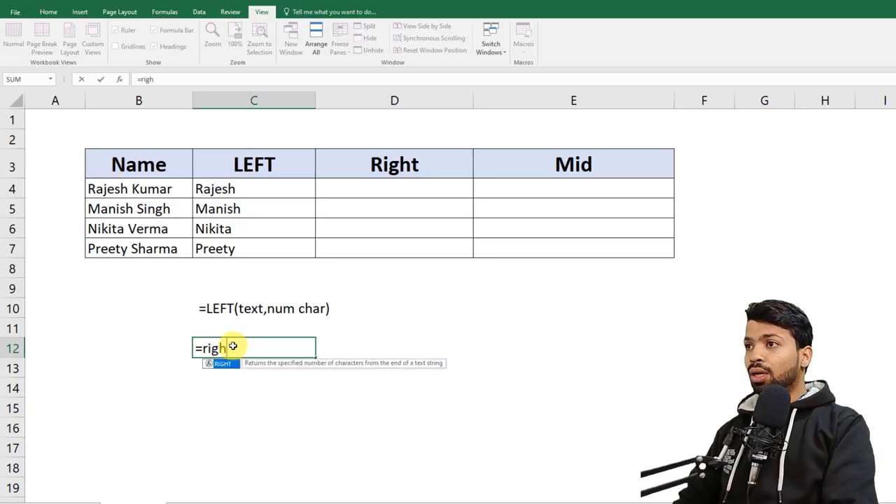
pyautogui.press('Tab')
pyautogui.write('text,')
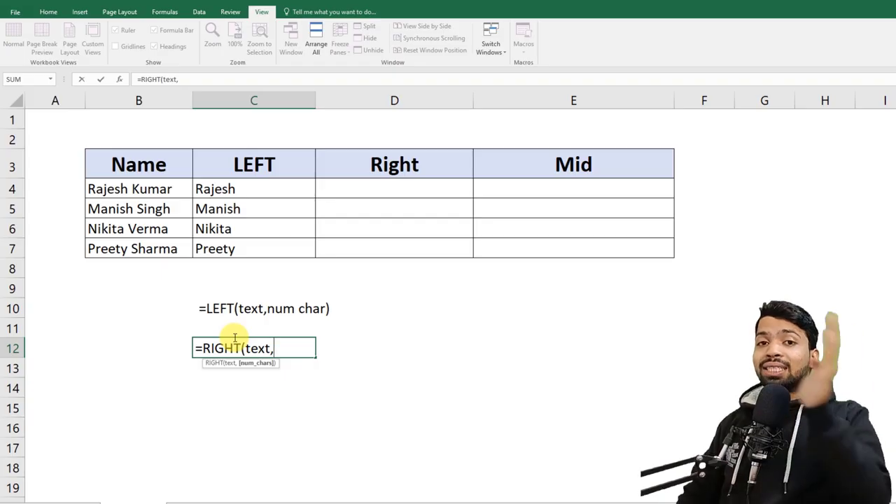
pyautogui.write('num vh')
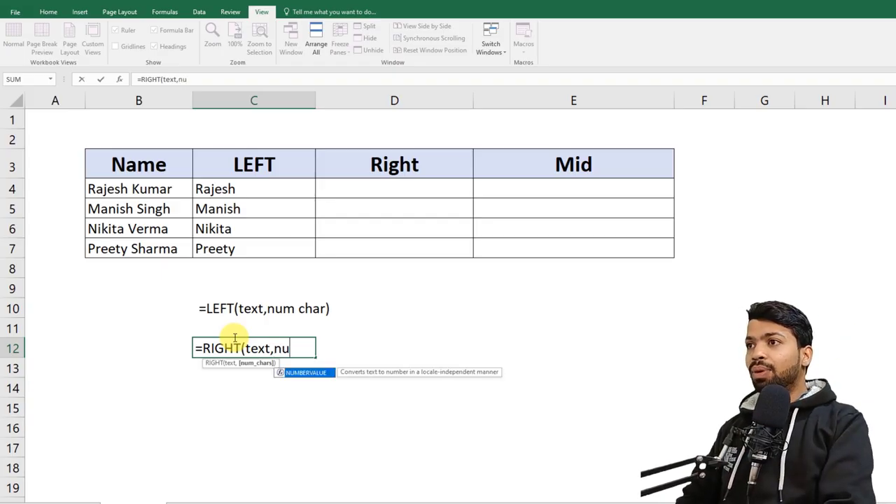
pyautogui.press('BackSpace')
pyautogui.press('BackSpace')
pyautogui.write('char)')
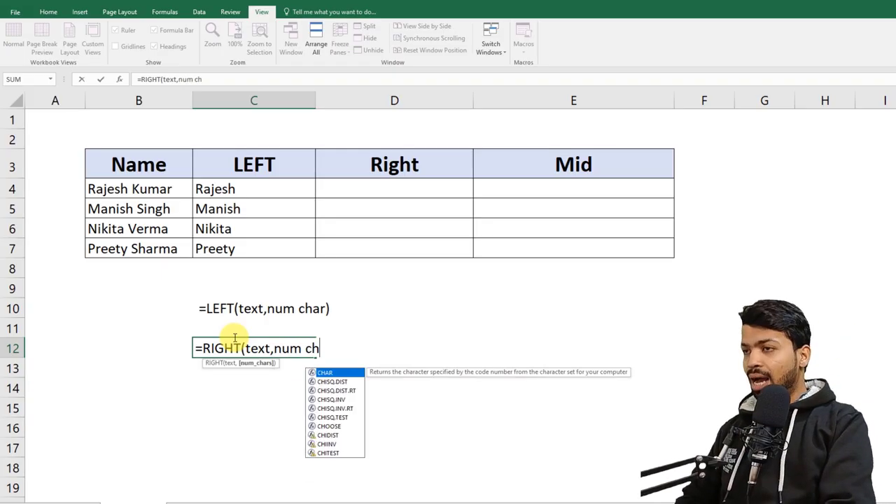
pyautogui.click(196, 346)
pyautogui.click(201, 373)
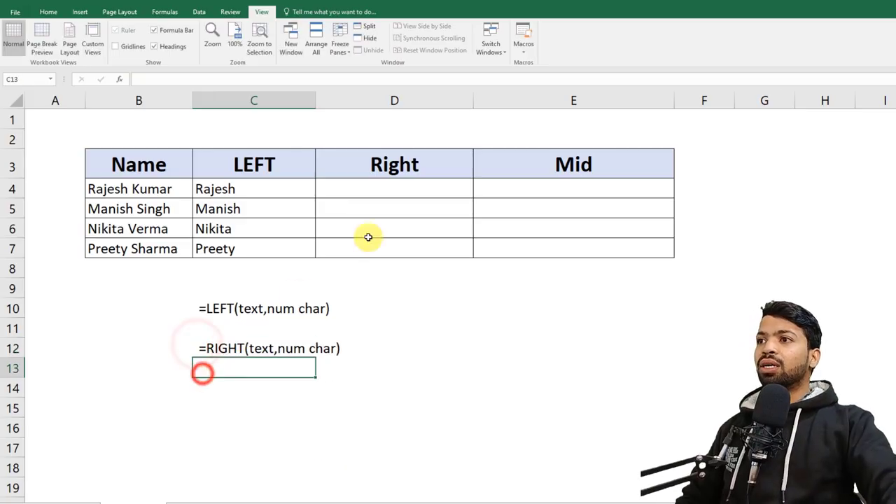
# Enter =RIGHT(B4,5) in D4 to extract the last five characters of the first name entry
pyautogui.click(395, 184)
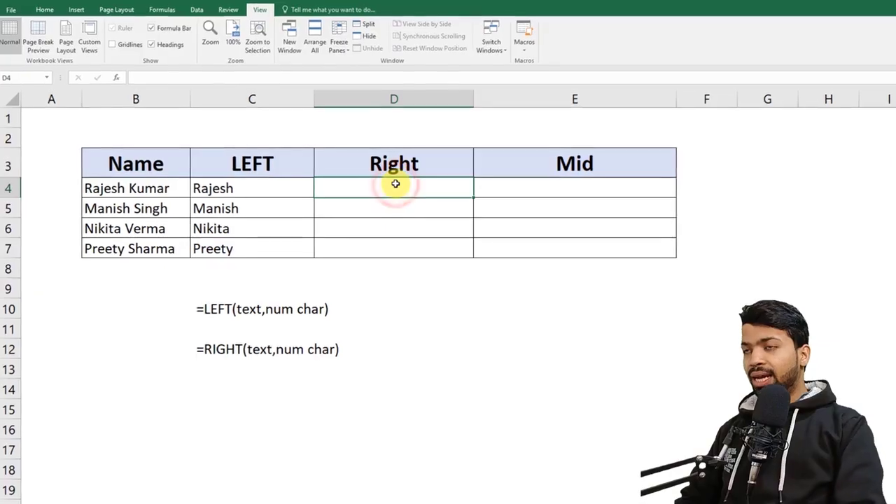
pyautogui.write('=ri')
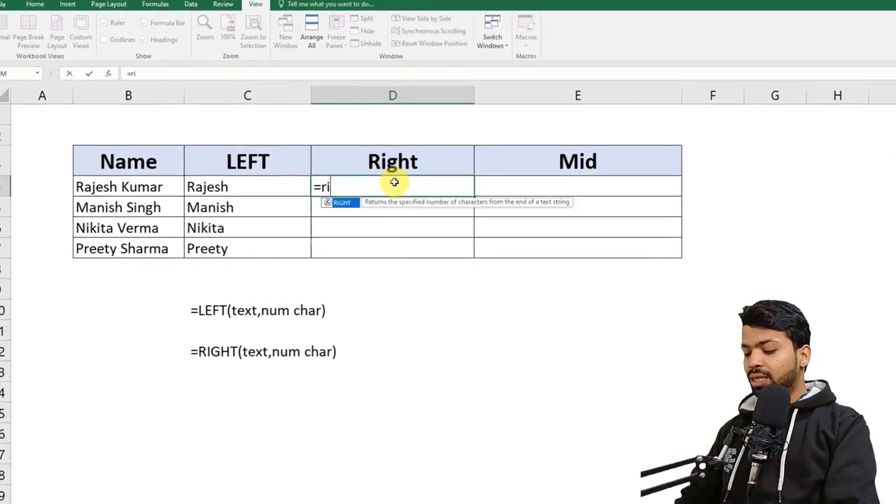
pyautogui.press('Tab')
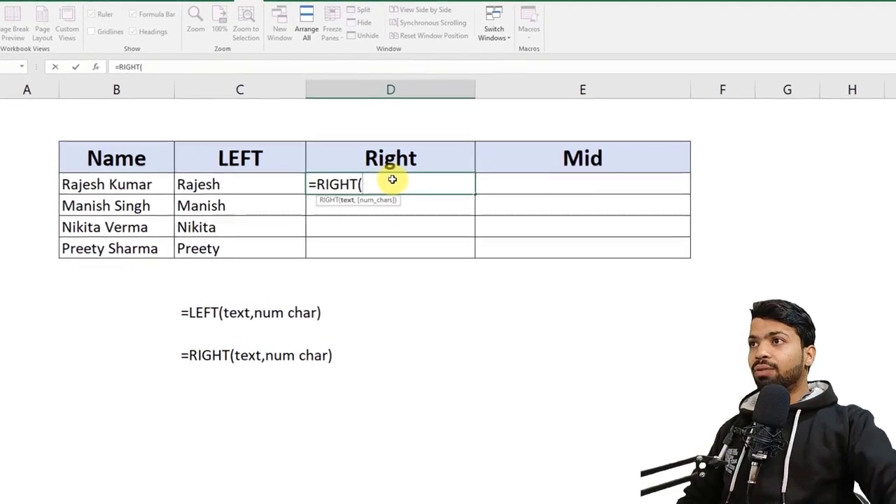
pyautogui.click(145, 184)
pyautogui.write(',')
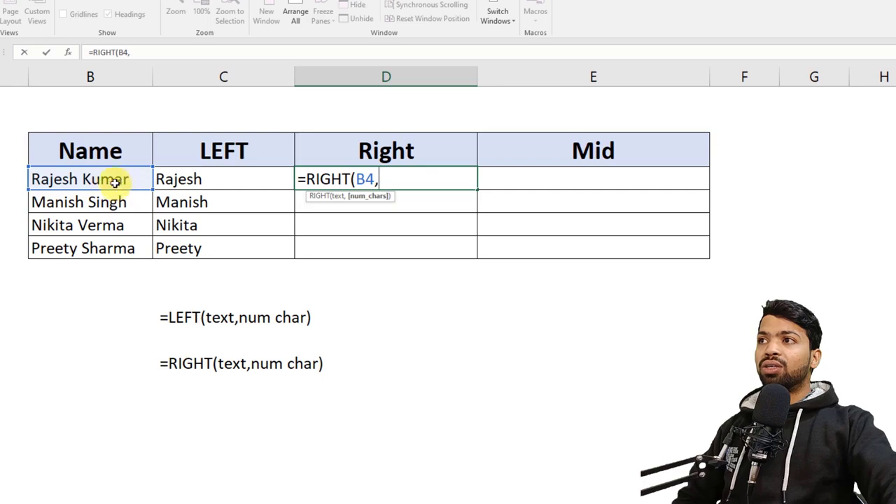
pyautogui.write('5')
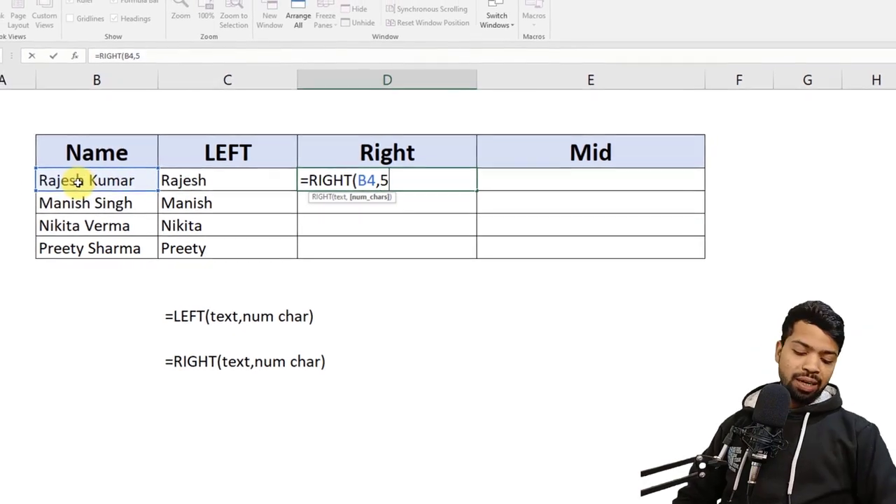
pyautogui.write(')')
pyautogui.press('Return')
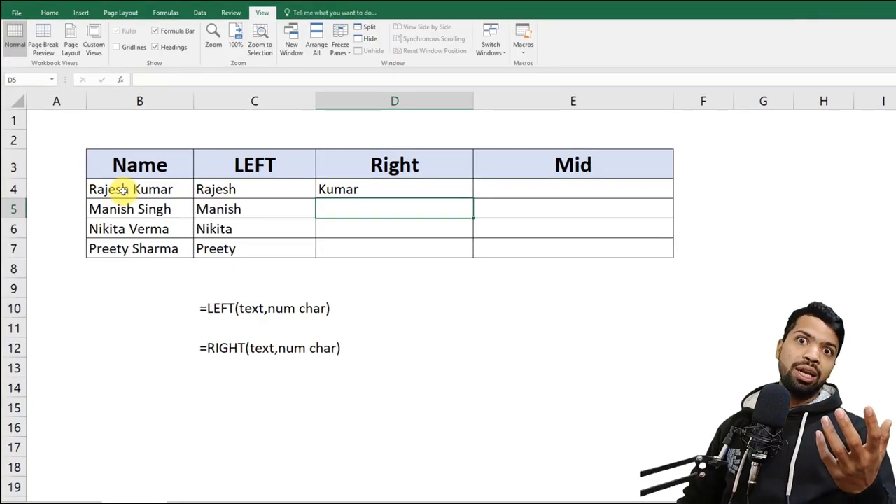
# Fill the RIGHT formula from D4 down through D7 for the remaining names
pyautogui.press('Up')
pyautogui.hotkey('shift', 'Down')
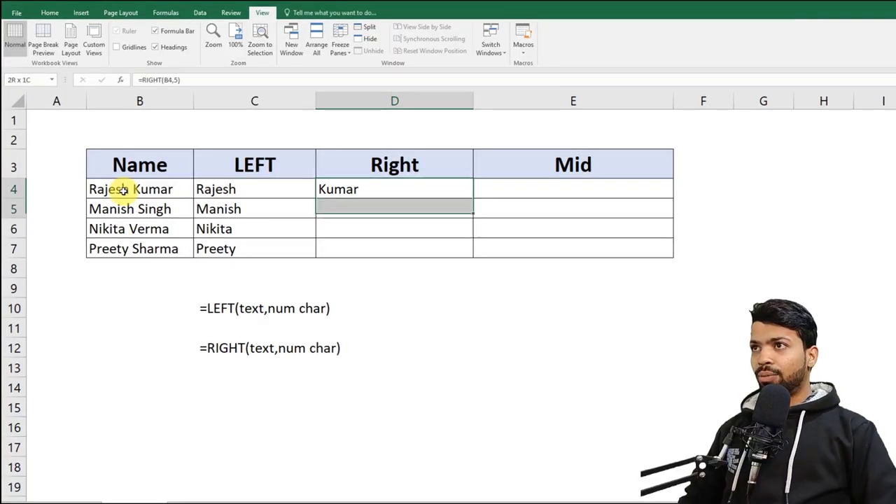
pyautogui.hotkey('shift', 'Down')
pyautogui.hotkey('shift', 'Down')
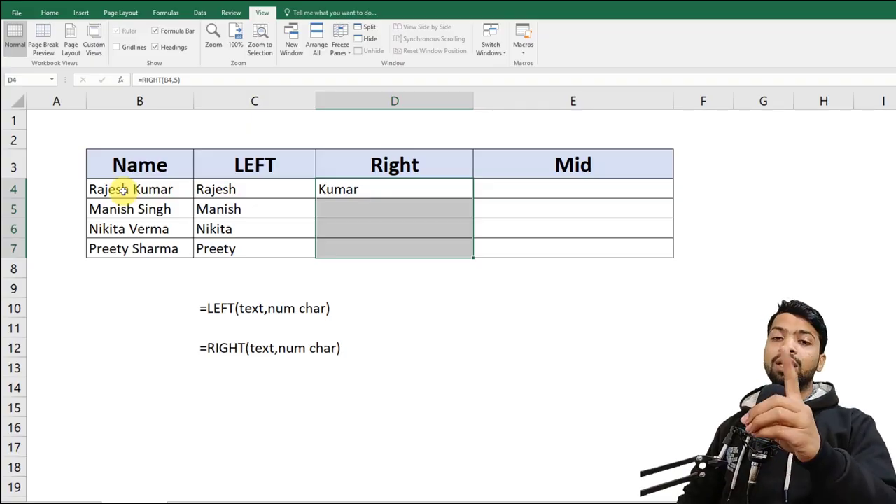
pyautogui.hotkey('ctrl', 'd')
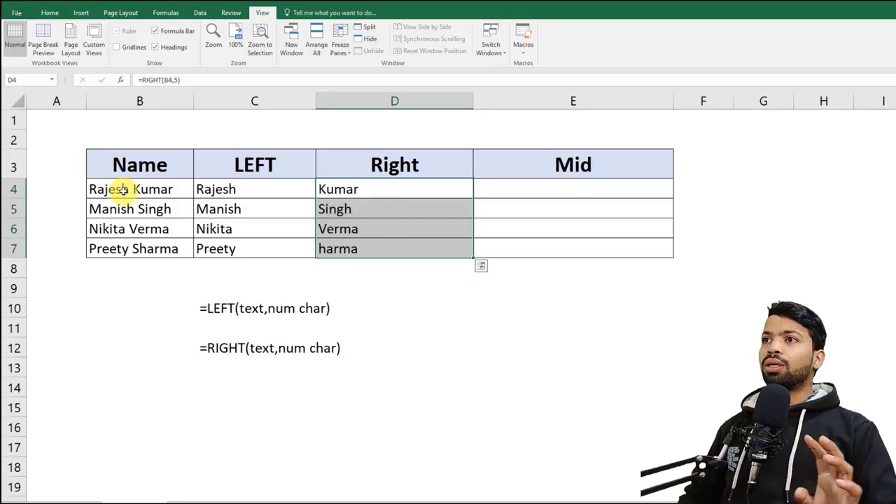
pyautogui.click(402, 287)
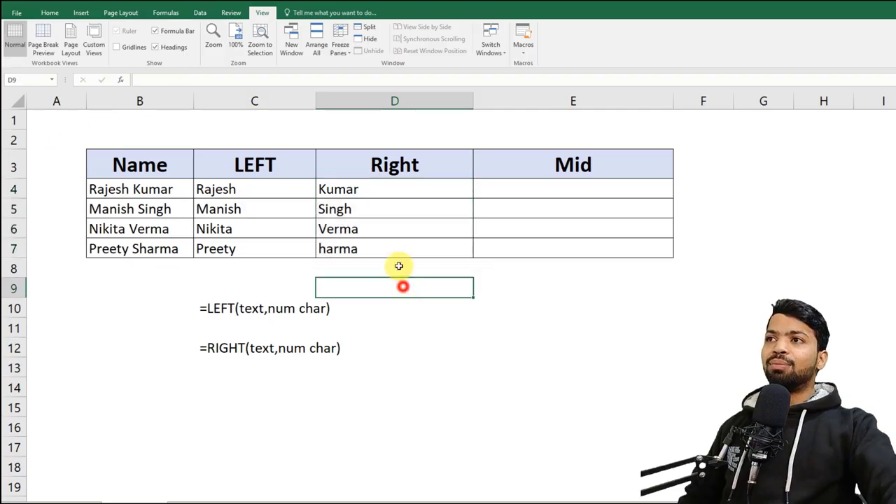
# Check the RIGHT results in D4 to D7, comparing the last row's result with the full name in B7
pyautogui.click(359, 189)
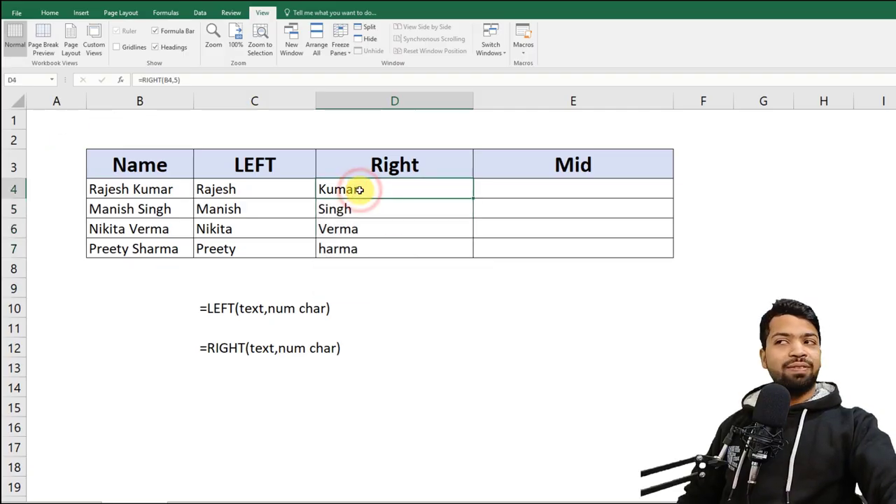
pyautogui.click(350, 214)
pyautogui.click(360, 234)
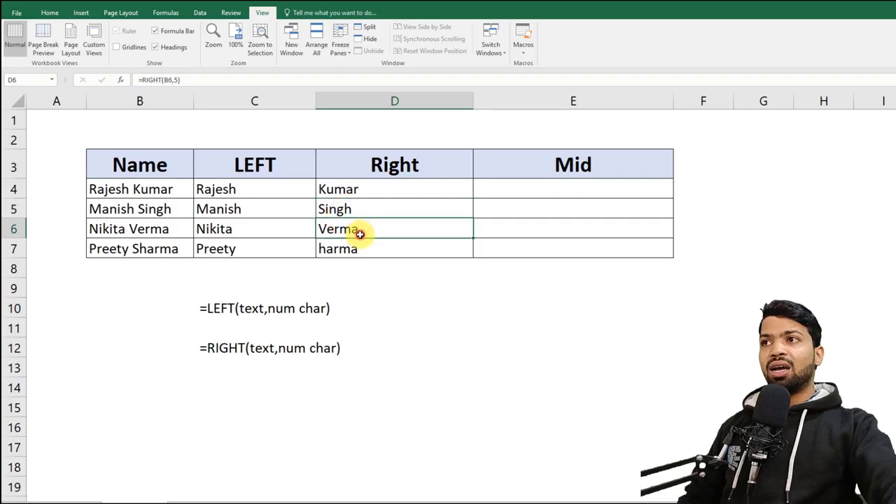
pyautogui.click(154, 255)
pyautogui.click(344, 252)
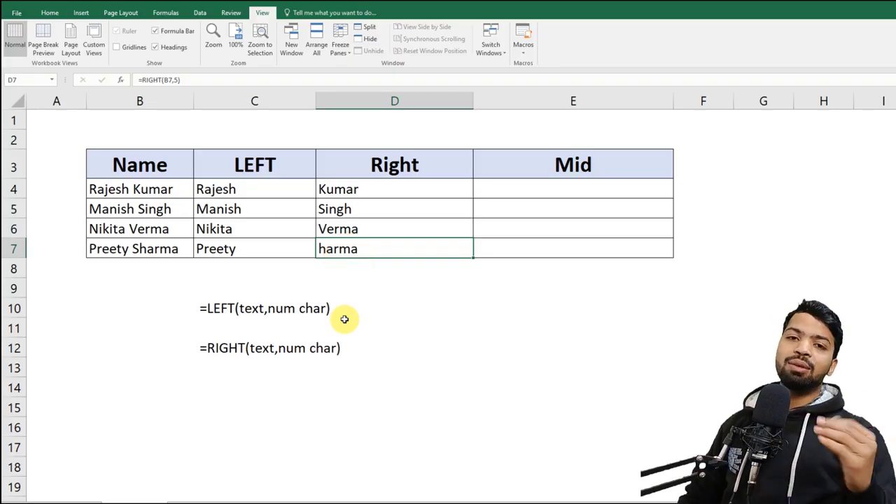
pyautogui.click(124, 255)
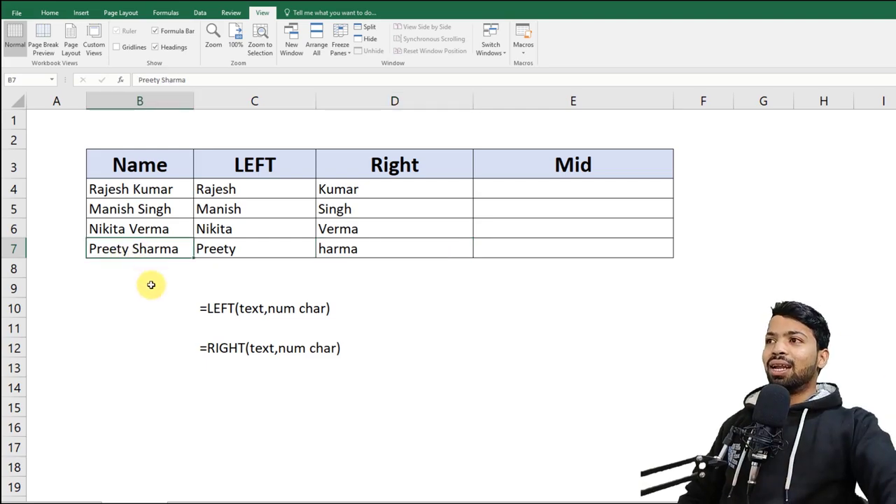
pyautogui.click(354, 249)
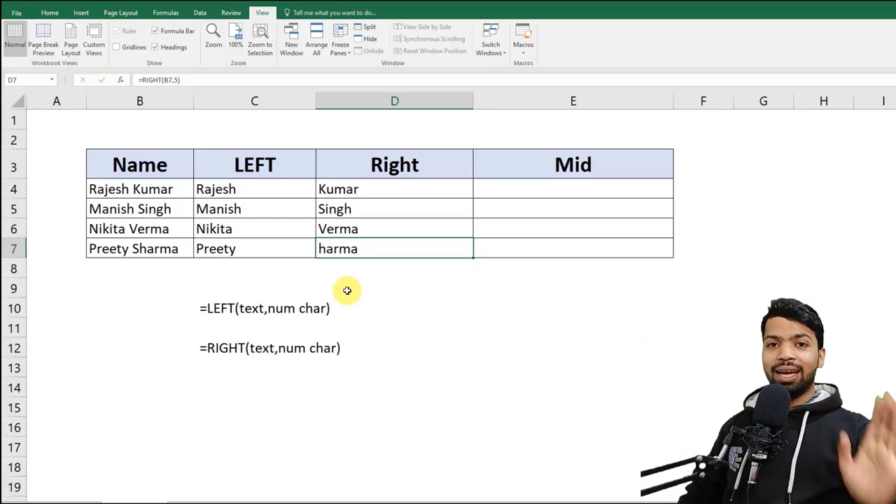
# Set the character count in the RIGHT formula in D7 to 6
pyautogui.doubleClick(340, 250)
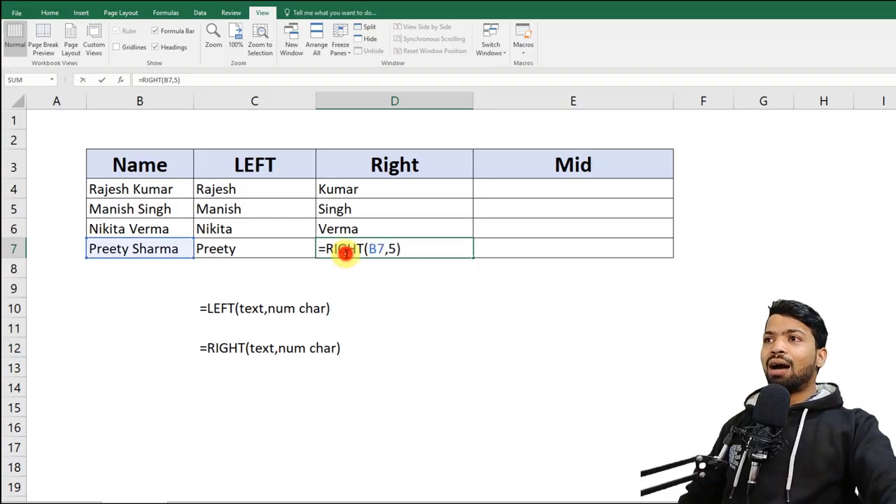
pyautogui.press('BackSpace')
pyautogui.write('6')
pyautogui.press('Return')
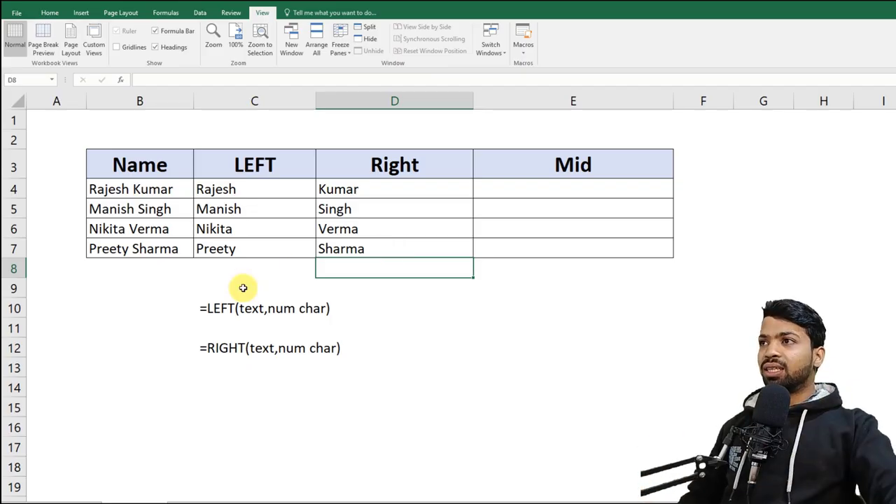
# Append a surname to the full name in B4 and widen column B to fit the longer entry
pyautogui.doubleClick(126, 189)
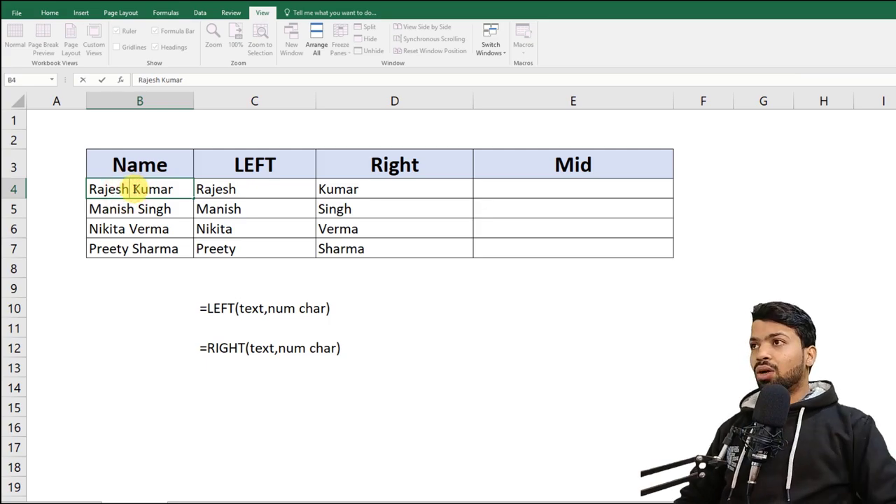
pyautogui.press('End')
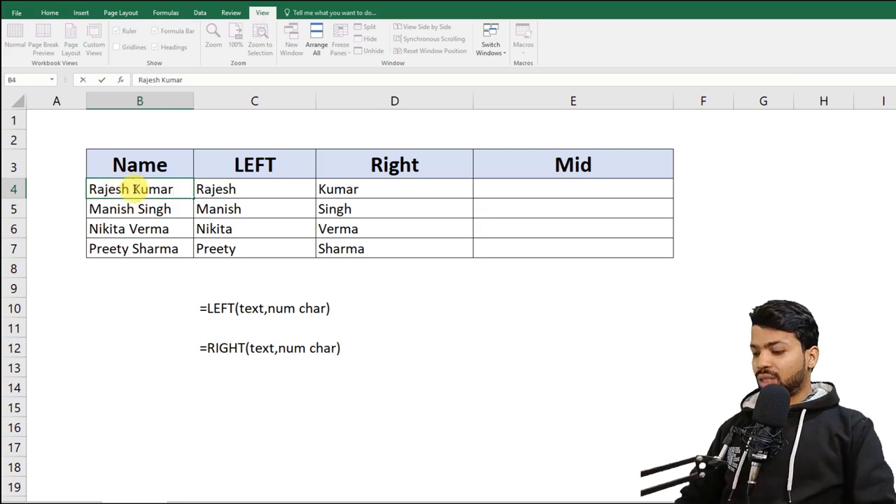
pyautogui.write('Singh')
pyautogui.press('Return')
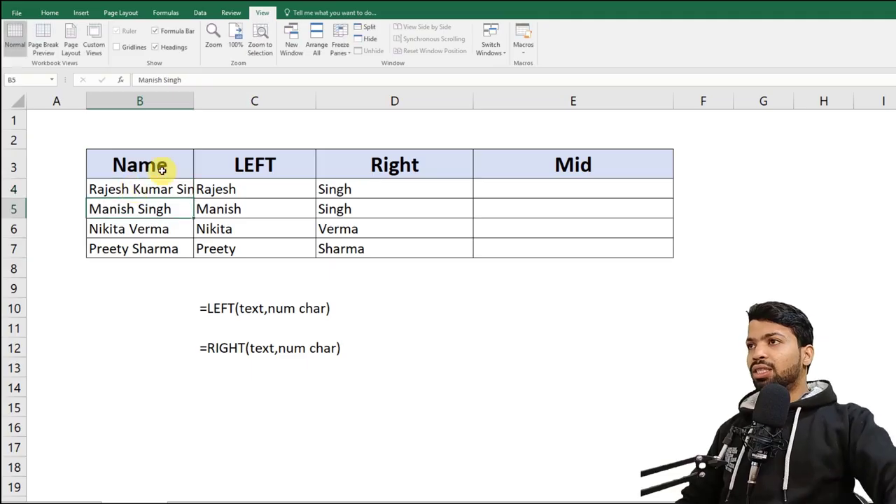
pyautogui.moveTo(193, 99); pyautogui.dragTo(226, 108)
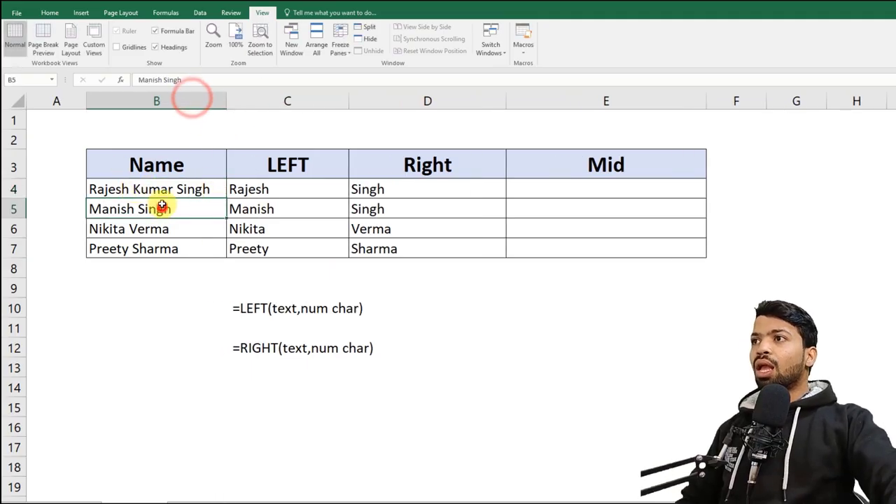
# Highlight the three-part name in B4 with a yellow fill
pyautogui.click(162, 189)
pyautogui.click(49, 13)
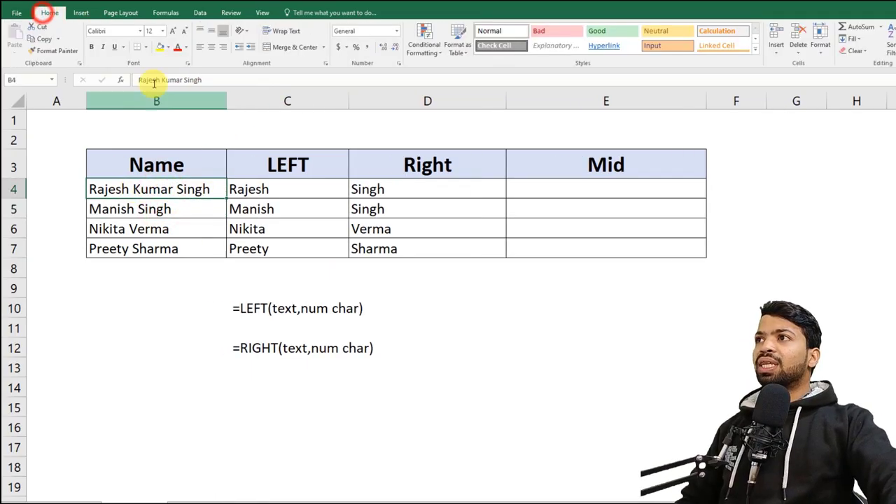
pyautogui.click(160, 47)
pyautogui.click(133, 207)
pyautogui.click(150, 196)
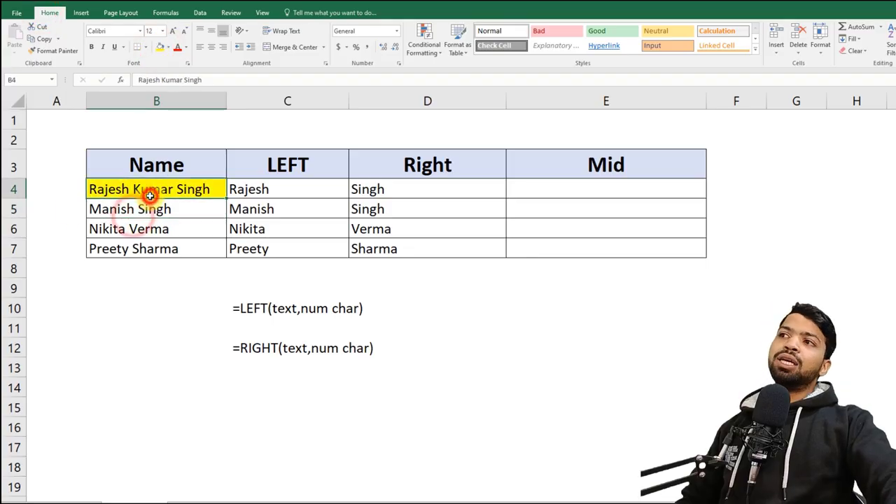
pyautogui.click(154, 205)
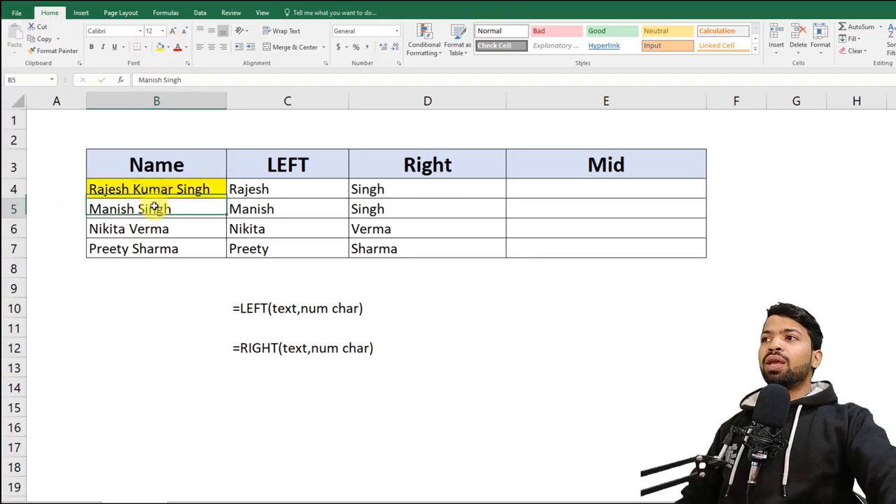
pyautogui.click(127, 188)
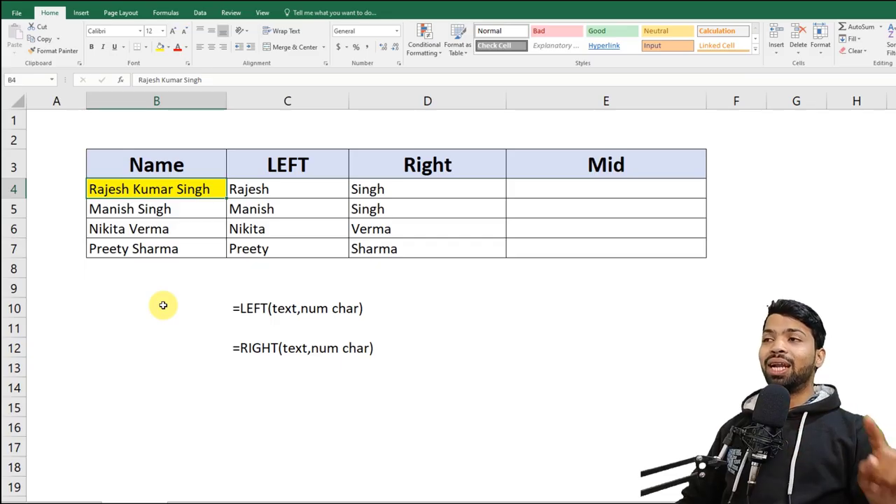
pyautogui.doubleClick(100, 189)
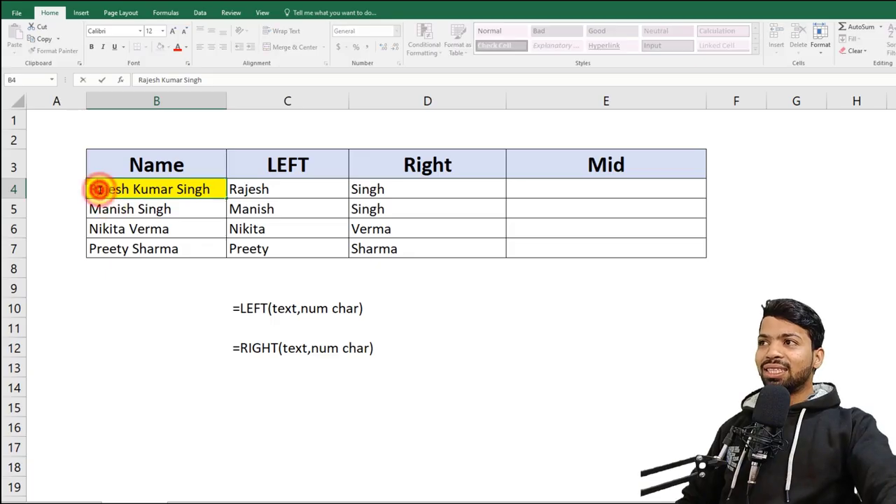
pyautogui.moveTo(90, 188); pyautogui.dragTo(207, 200)
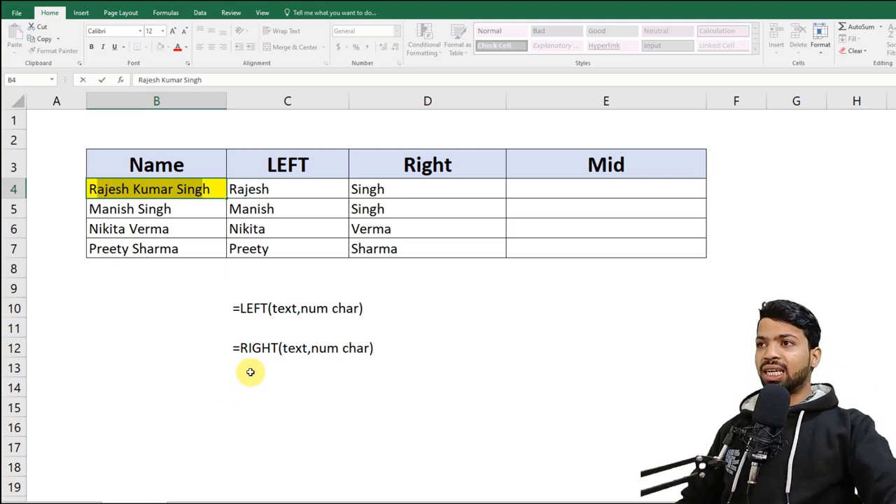
pyautogui.click(412, 308)
pyautogui.click(310, 263)
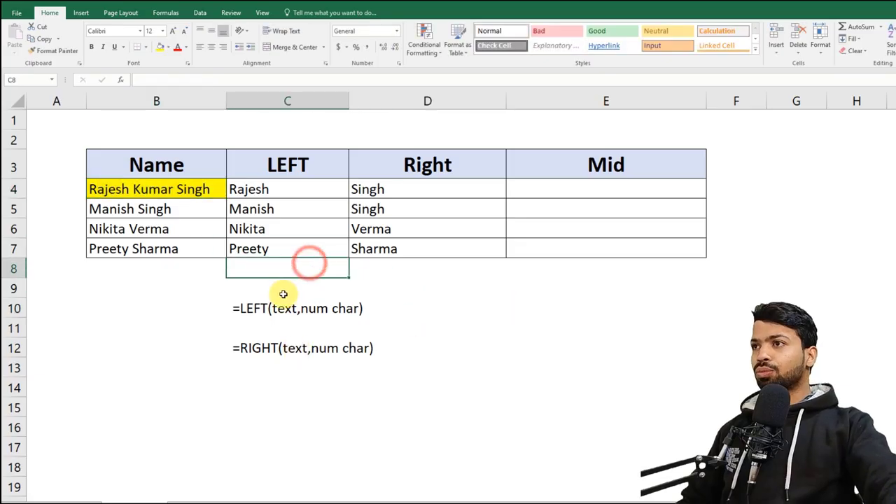
# Write the MID syntax note =mid(text,start num,num char) as plain text in cell D9, with a leading space
pyautogui.click(417, 280)
pyautogui.write('=mid(')
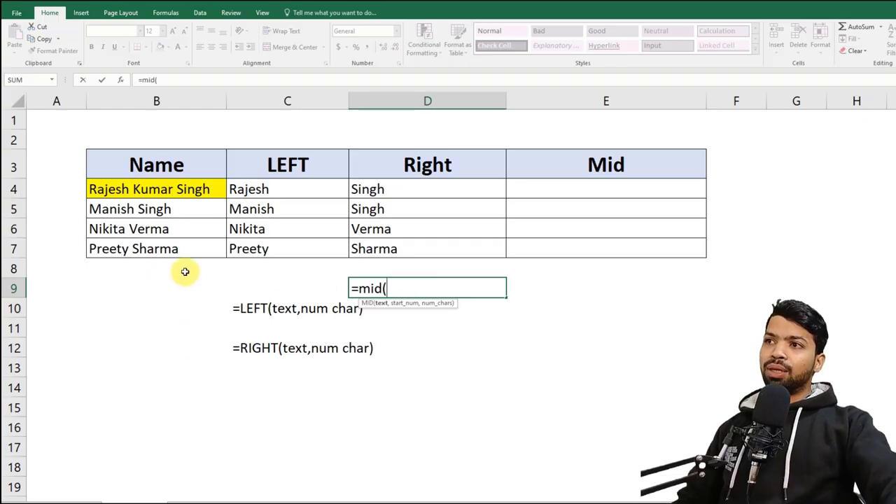
pyautogui.write('text')
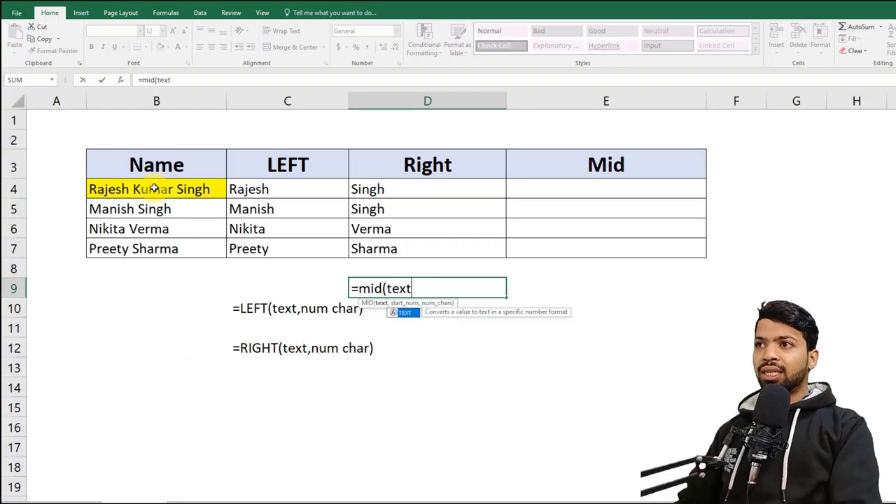
pyautogui.write(',')
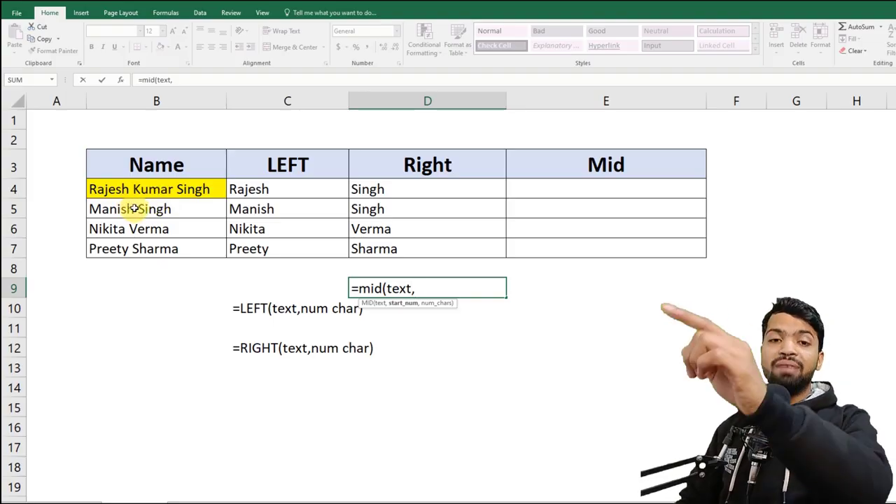
pyautogui.write('start num,')
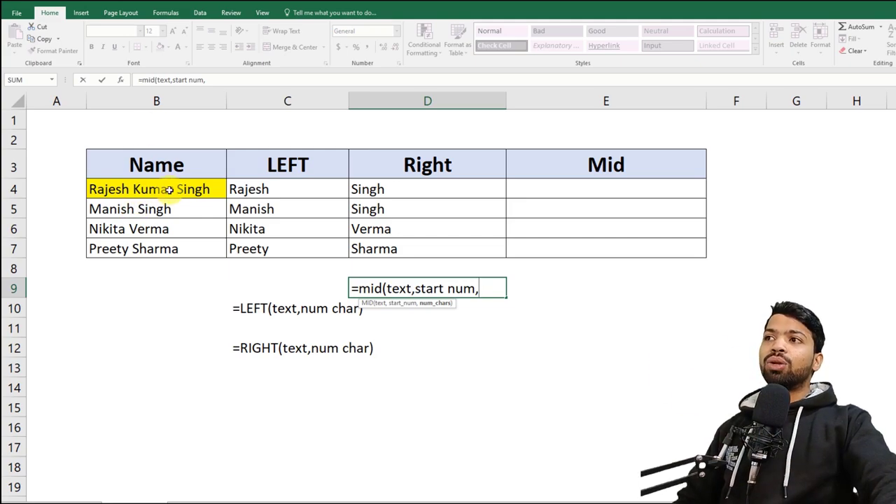
pyautogui.write('num vhs')
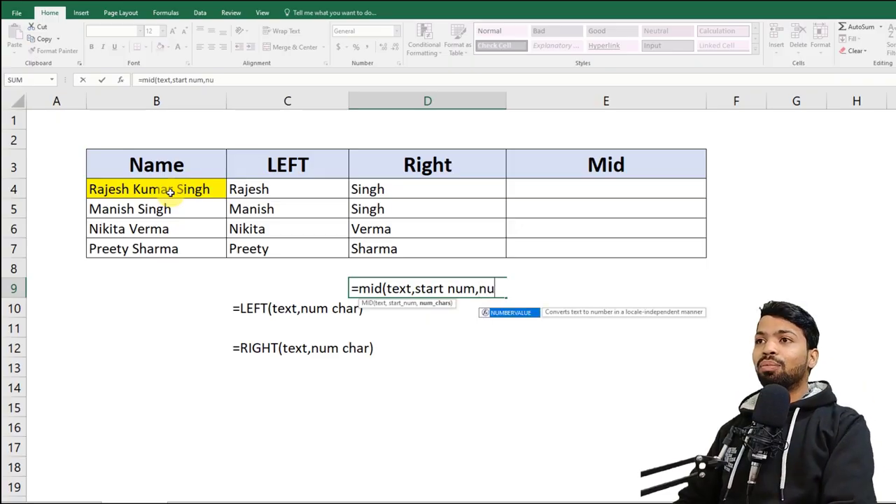
pyautogui.press('BackSpace')
pyautogui.press('BackSpace')
pyautogui.press('BackSpace')
pyautogui.press('BackSpace')
pyautogui.write('char)')
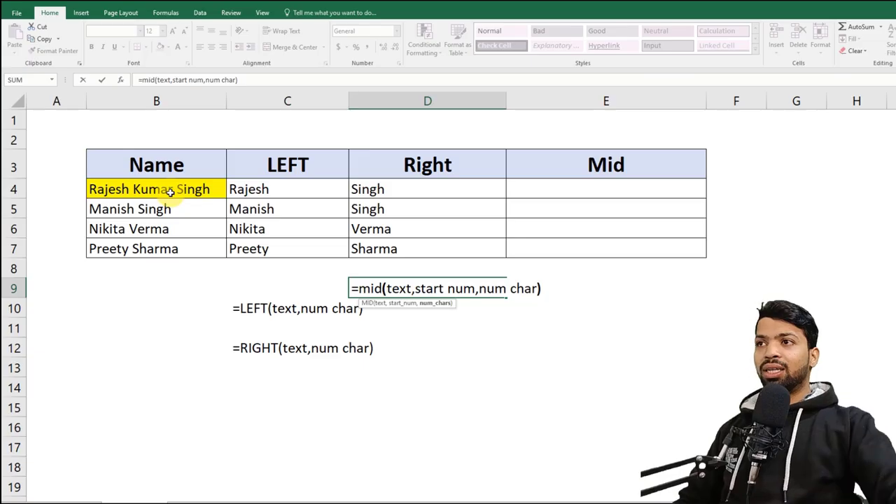
pyautogui.click(351, 305)
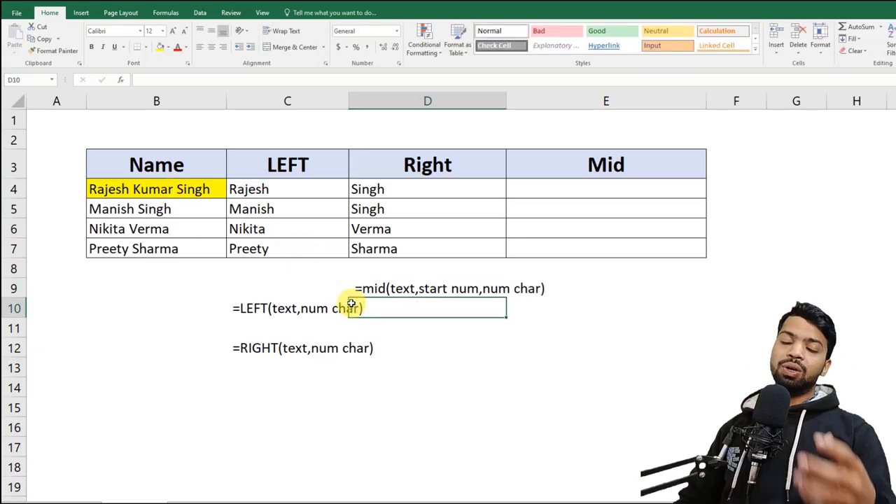
# Enter =MID(B4,8,5) in E4 to extract the middle name from the highlighted full name
pyautogui.click(516, 191)
pyautogui.write('=mi')
pyautogui.press('Tab')
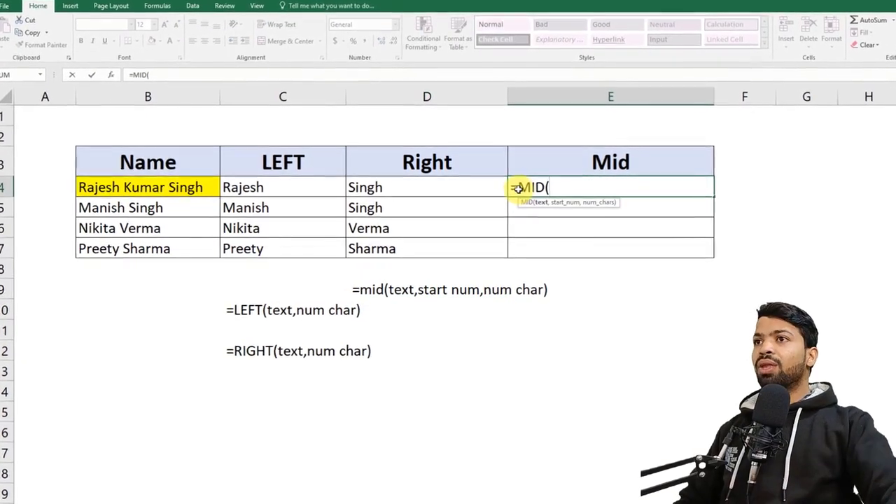
pyautogui.click(184, 191)
pyautogui.write(',8')
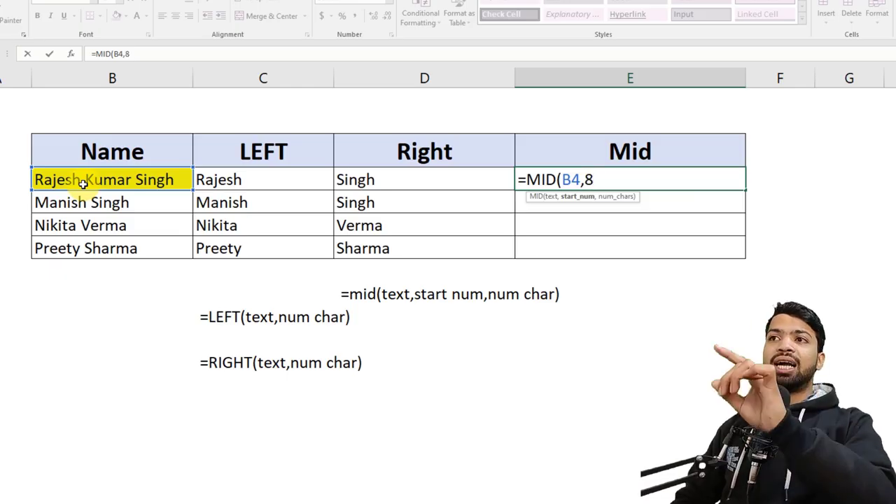
pyautogui.write(',')
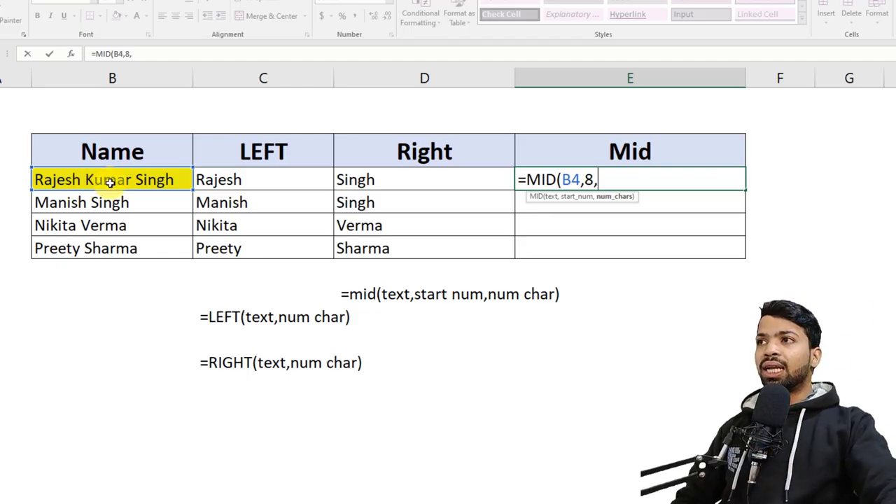
pyautogui.write('5)')
pyautogui.press('Return')
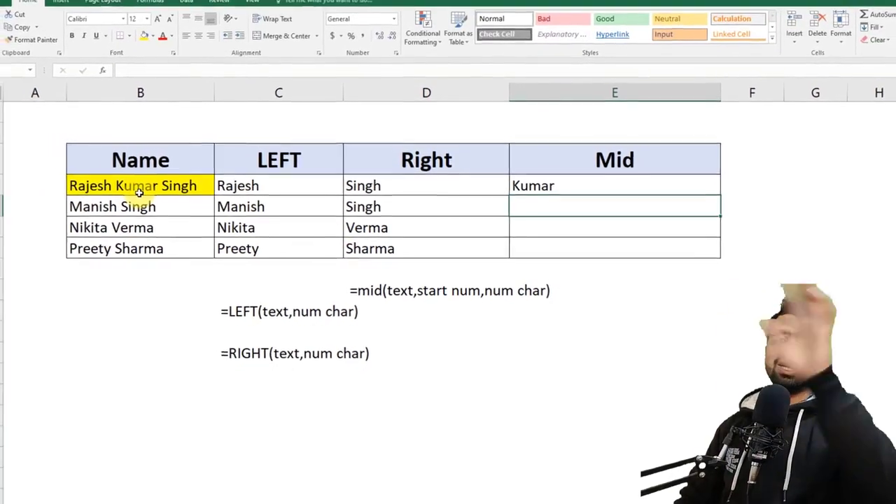